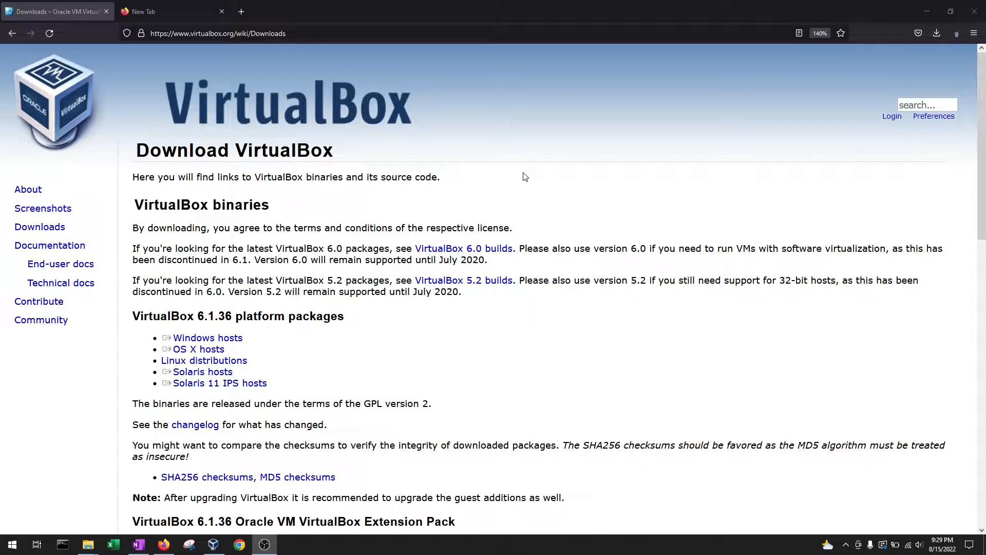
- Load the VirtualBox downloads page at virtualbox.org/wiki/Downloads
left_click(306, 34)
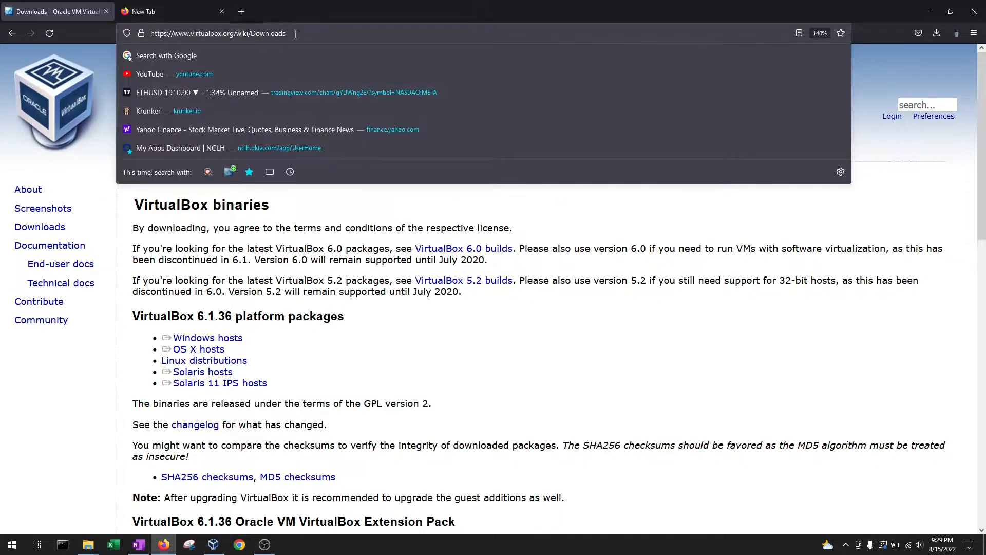
key("Return")
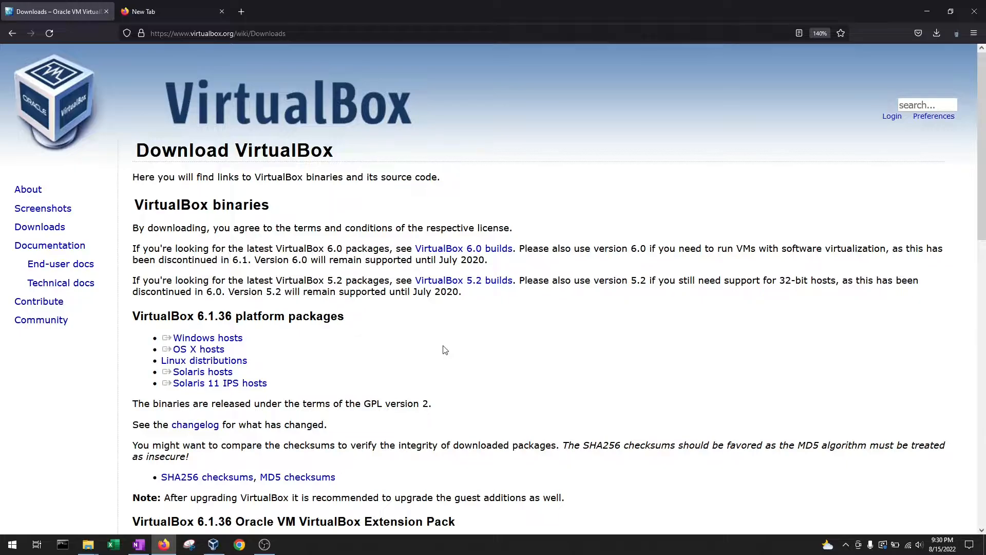
- Start downloading the Windows 7 Ultimate x64 ISO from the prepared Microsoft address, and cancel the download
left_click(167, 11)
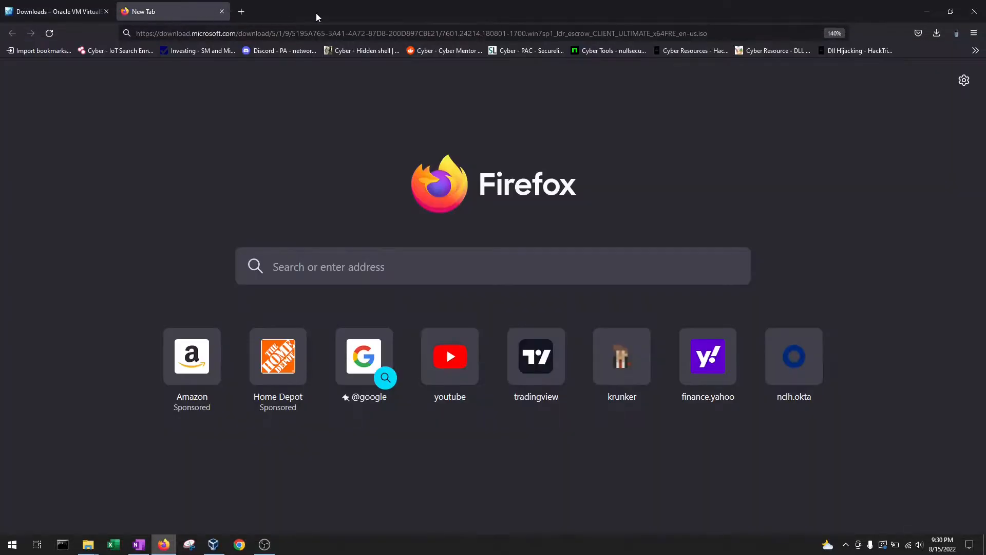
left_click(752, 32)
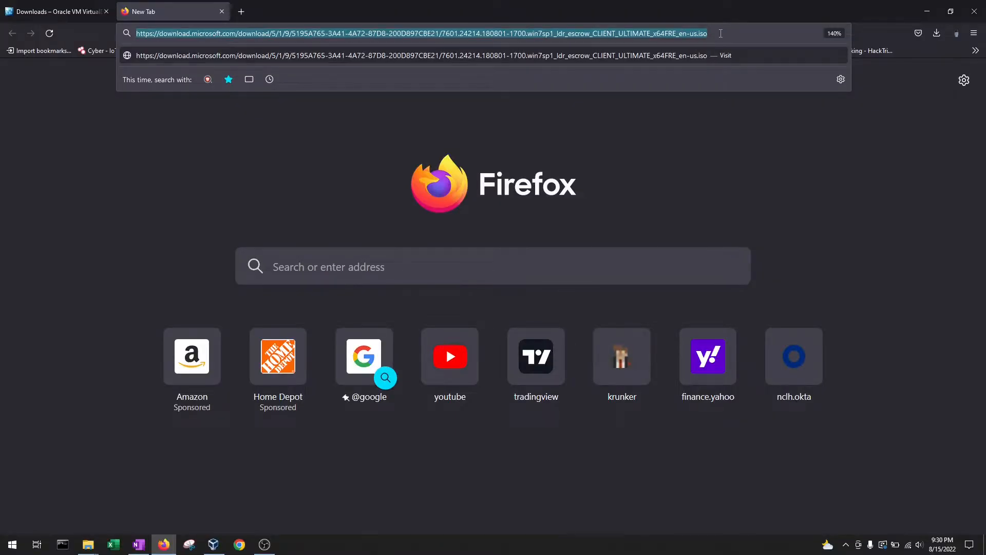
left_click(723, 33)
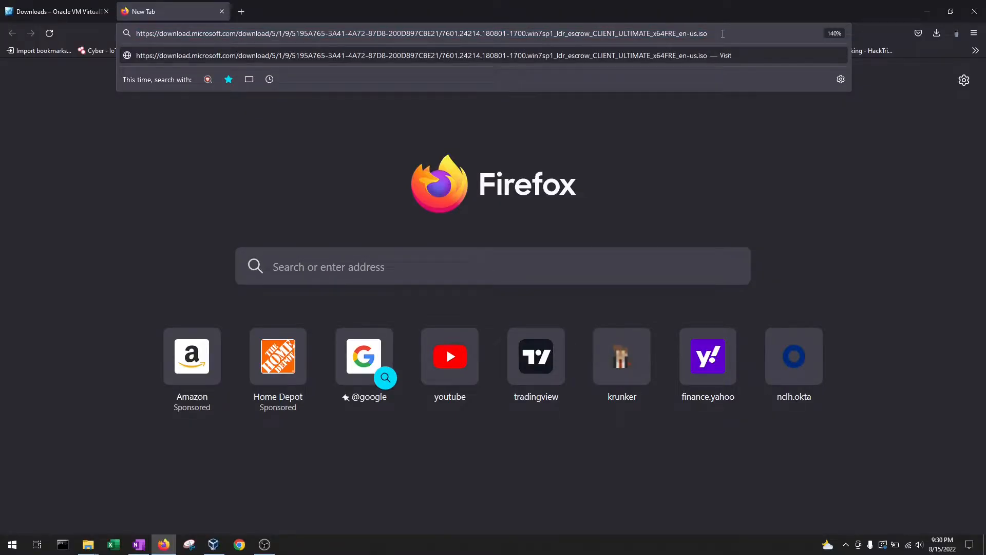
key("Return")
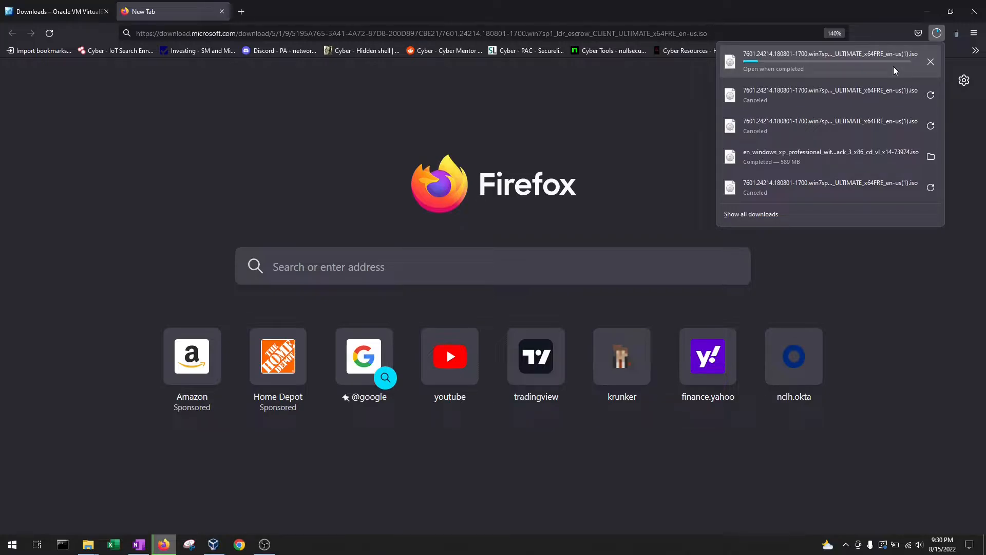
left_click(931, 62)
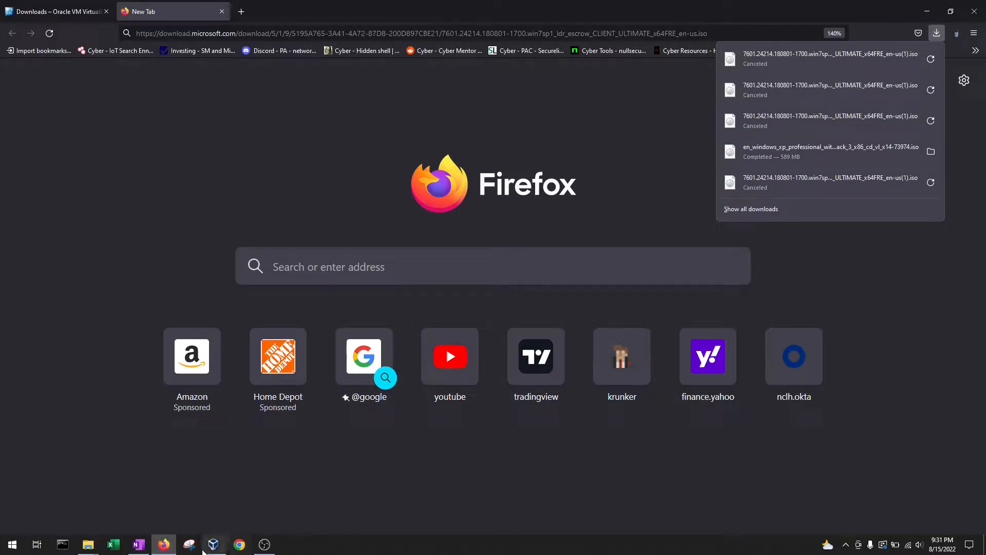
- Switch to VirtualBox and begin a new virtual machine named Windows 7 v2, with type Microsoft Windows and version Windows 7 (64-bit)
left_click(213, 544)
left_click_drag(469, 94, 483, 52)
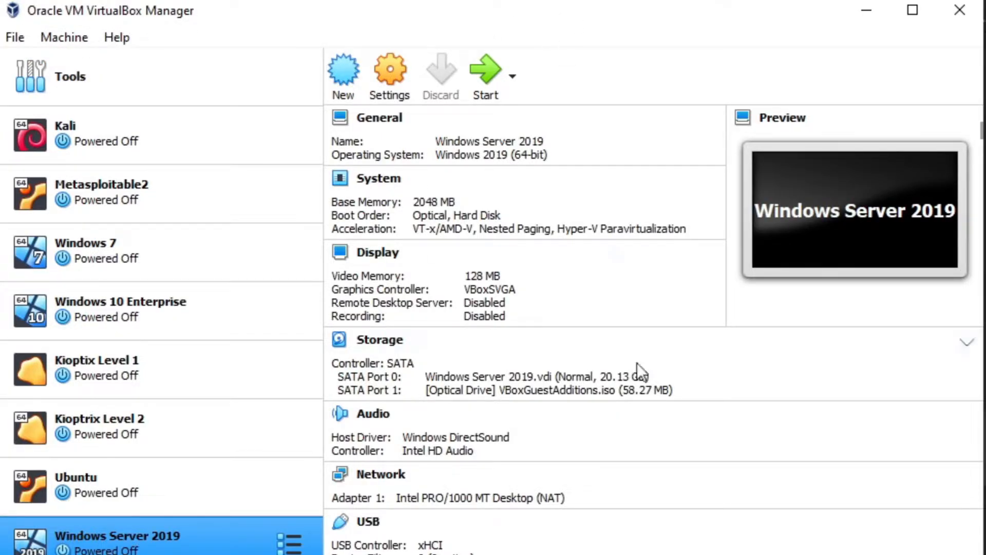
left_click(345, 74)
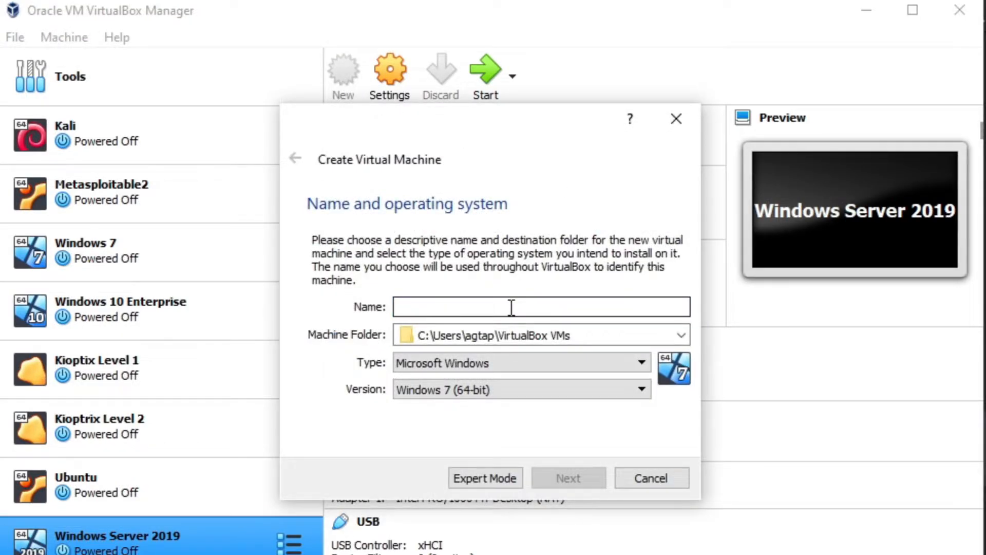
type("Windows ")
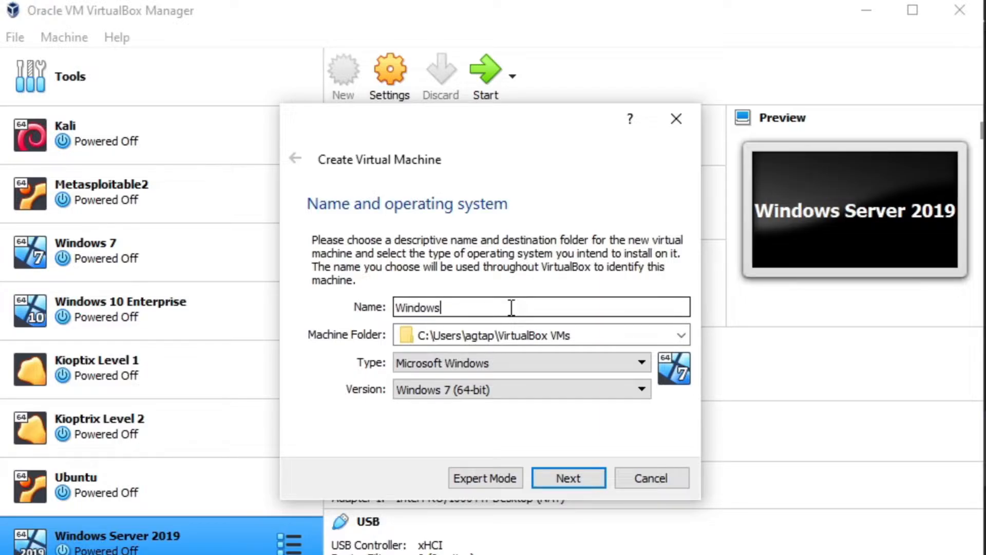
type("7 v2")
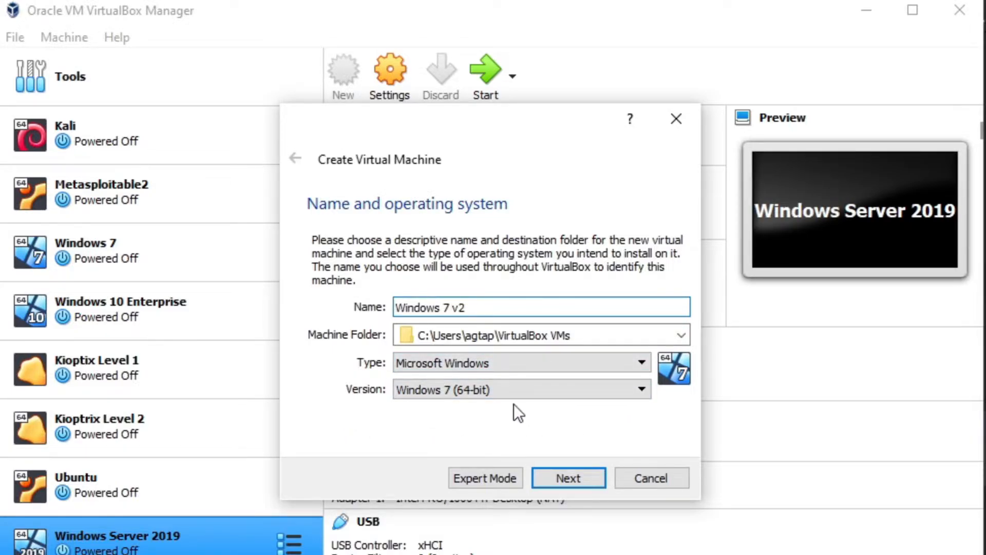
left_click(574, 483)
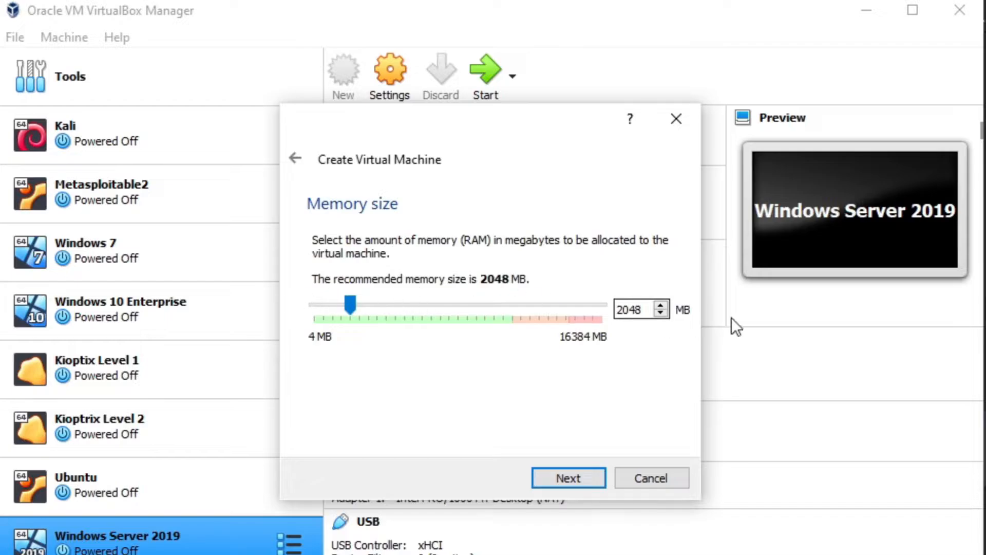
- Give the machine 2048 MB of memory and create a dynamically allocated 32 GB VDI hard disk for it
left_click(576, 479)
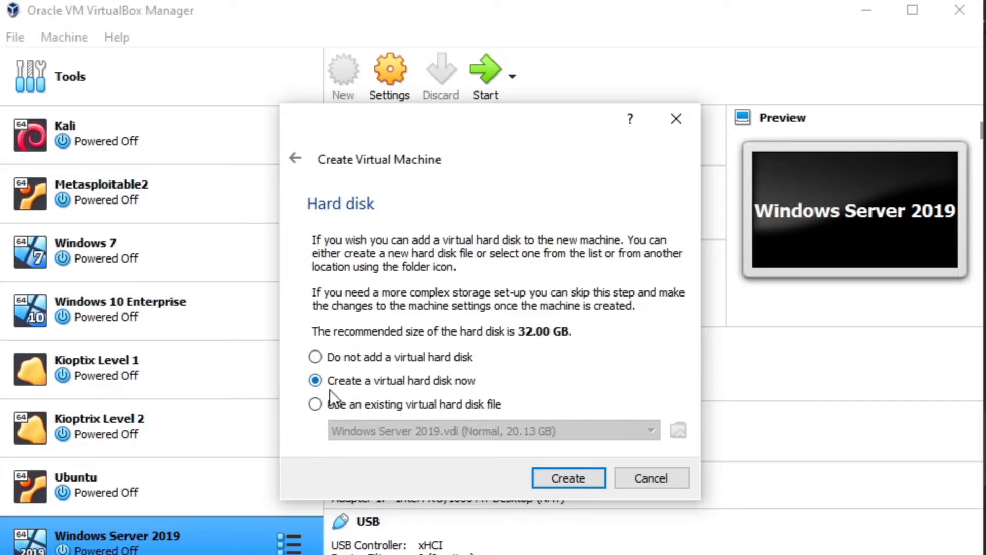
left_click(570, 478)
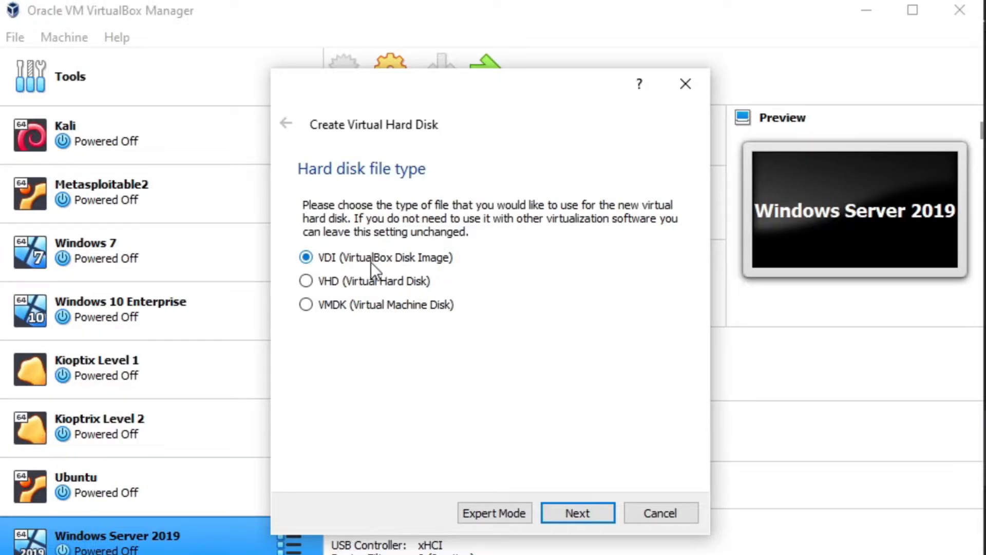
left_click(578, 514)
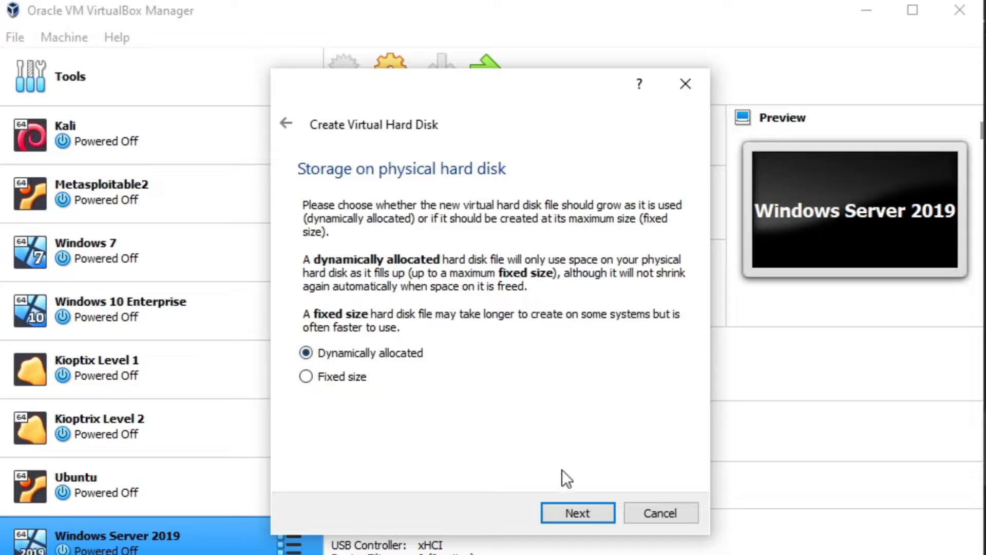
left_click(582, 512)
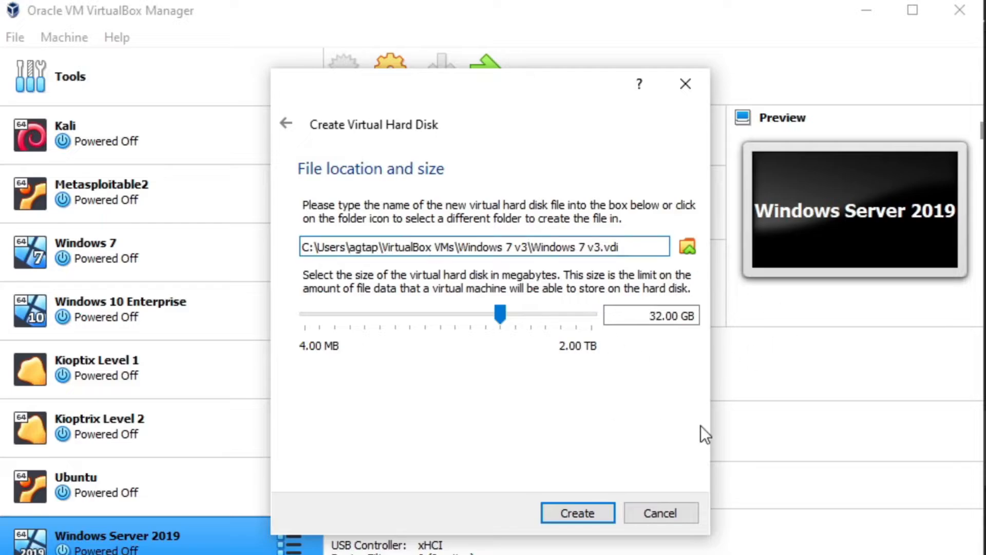
left_click(578, 512)
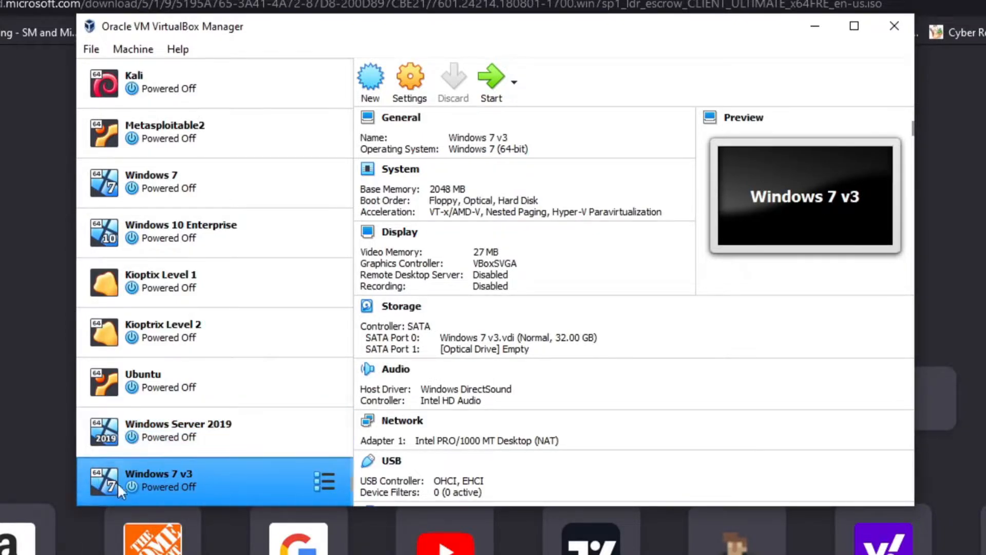
- Start the Windows 7 v3 machine with 7601.24214.180801-1700.win7sp1_ldr_escrow_CLIENT_ULTIMATE_x64FRE_en-us.iso from Downloads as its start-up disk
left_click(494, 84)
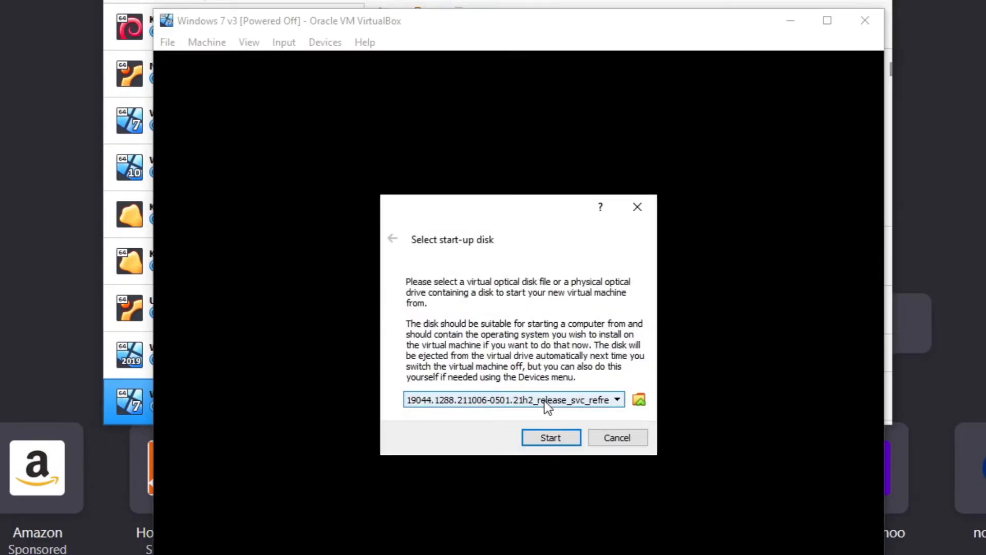
left_click(640, 402)
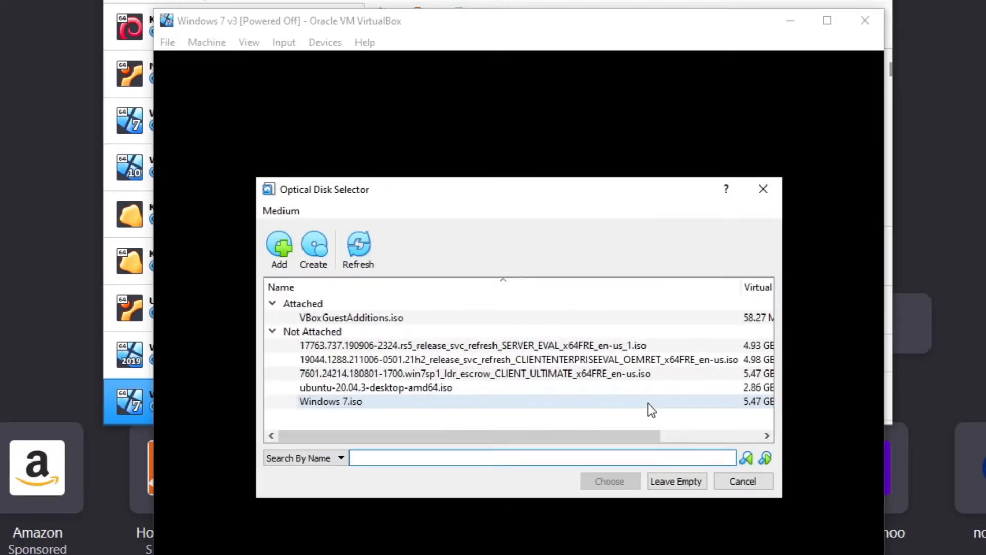
left_click(279, 247)
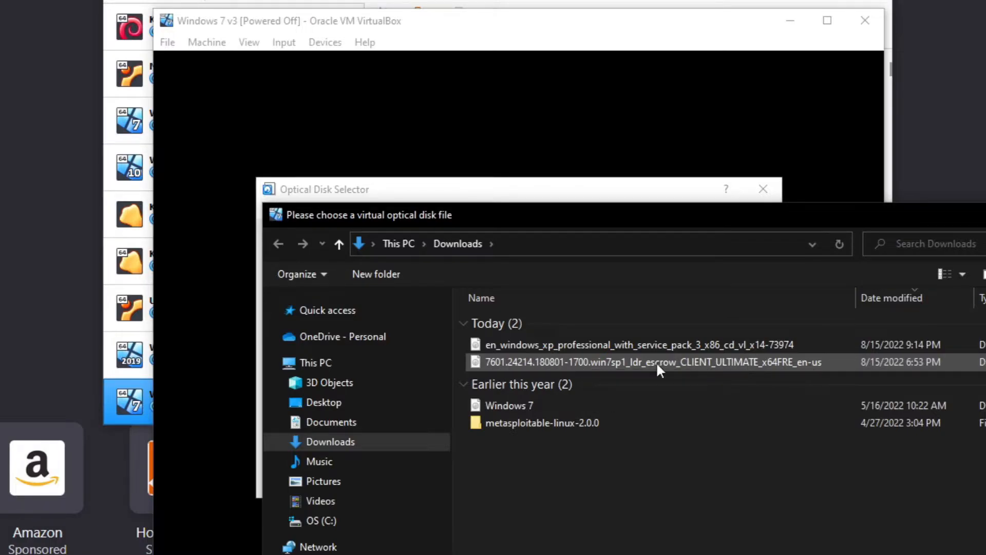
left_click(543, 363)
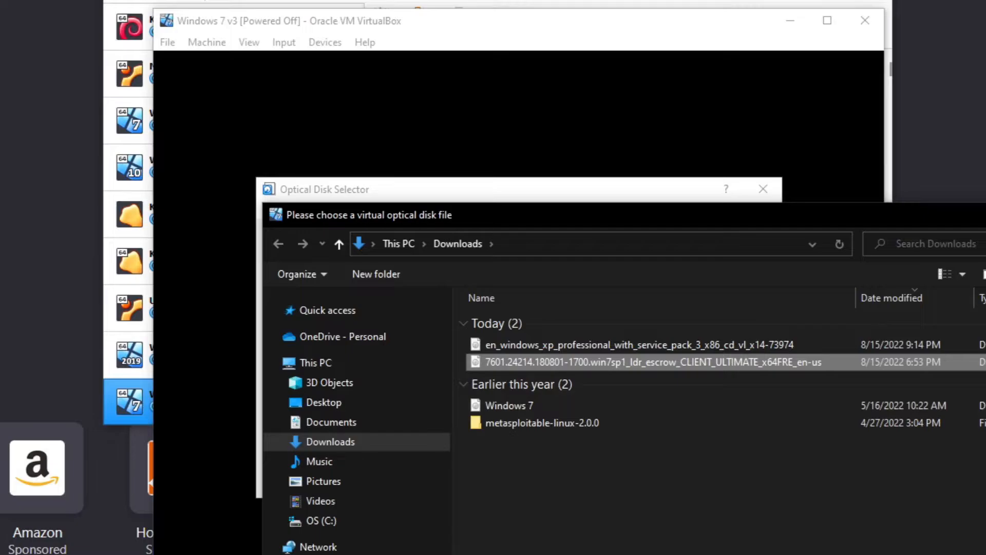
key("Return")
left_click(350, 372)
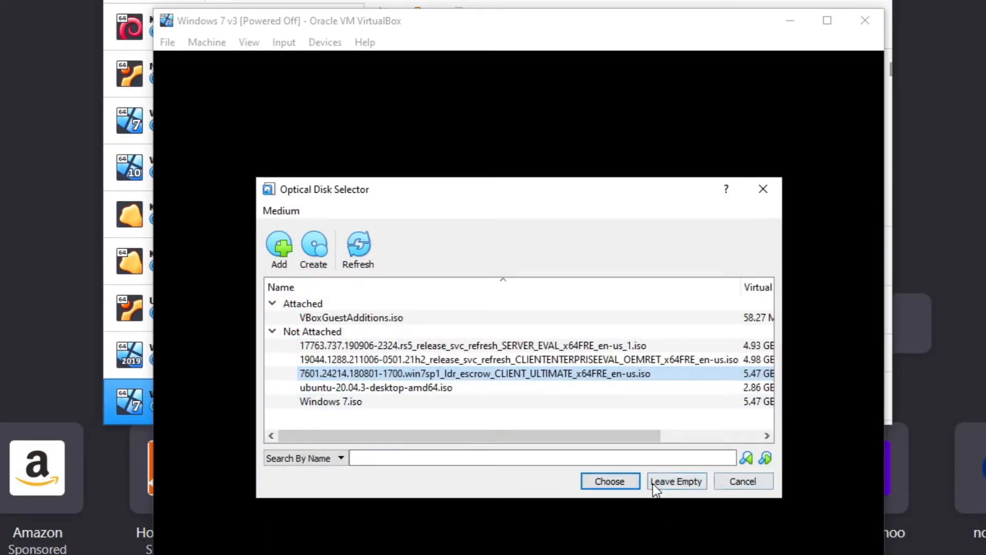
left_click(610, 482)
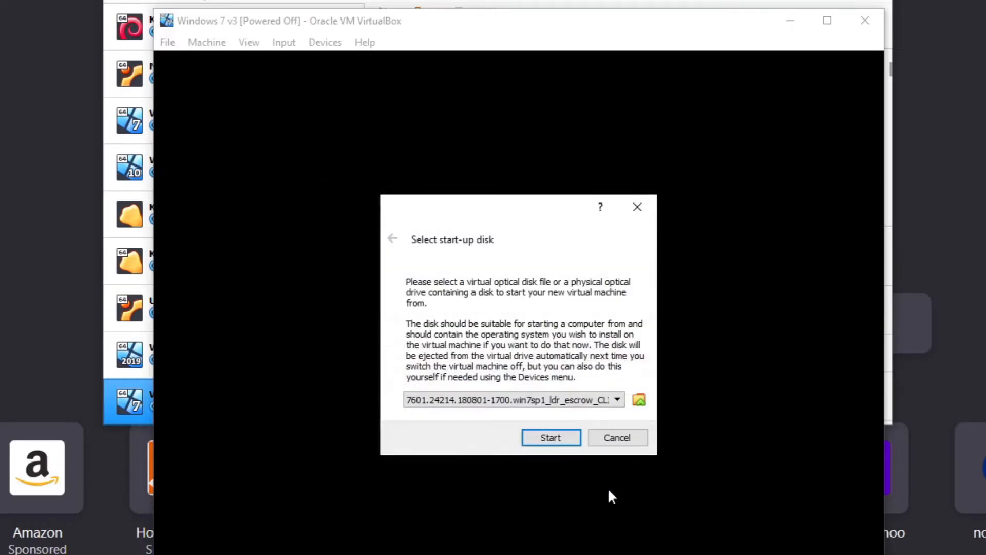
left_click(554, 436)
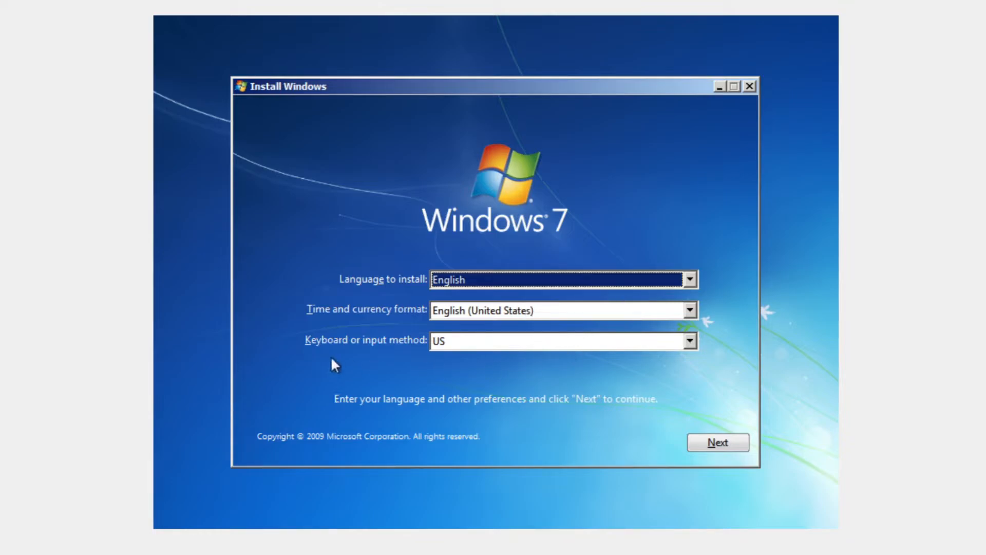
- Run the Windows 7 installer in English, accept the license terms, and choose a custom installation on Disk 0 Unallocated Space
left_click(717, 450)
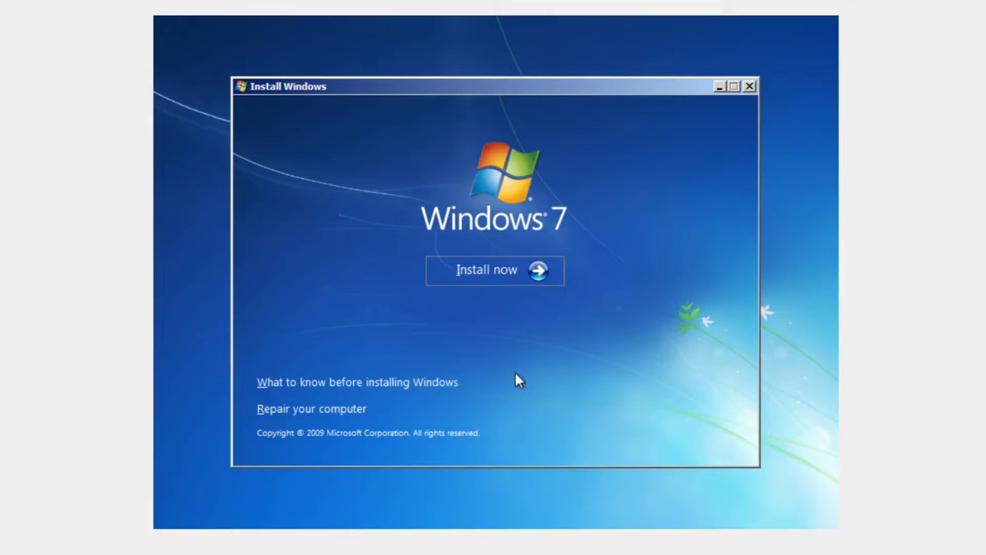
left_click(540, 272)
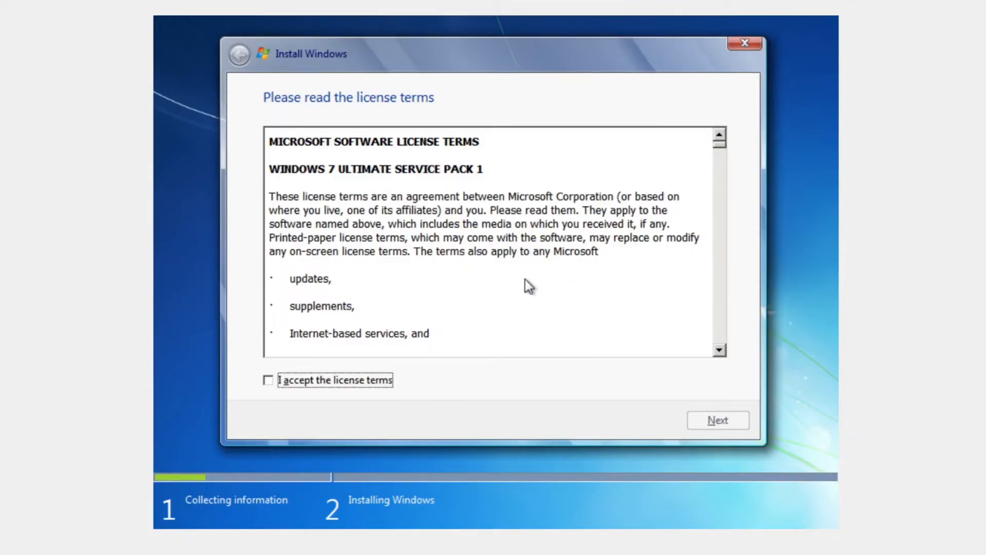
left_click(266, 381)
left_click(710, 427)
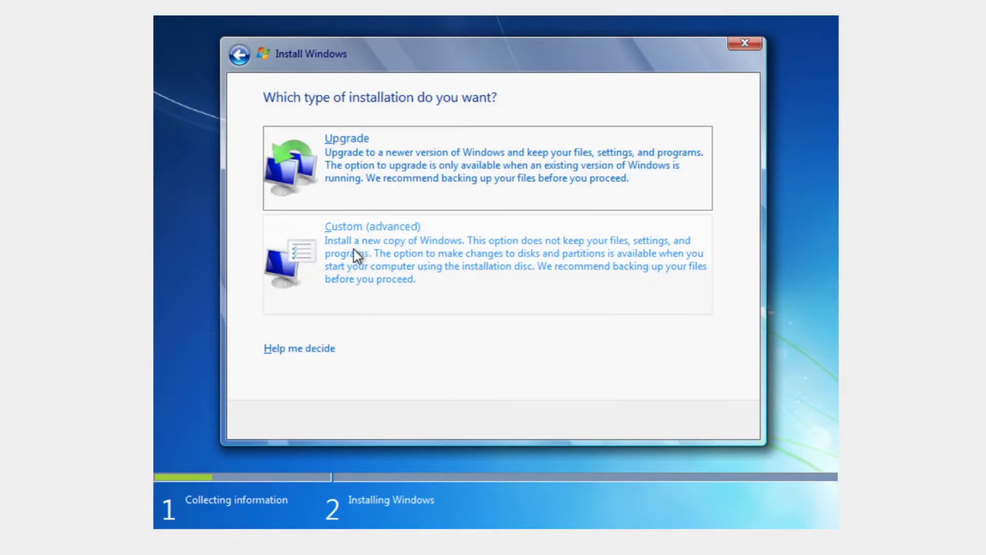
left_click(422, 233)
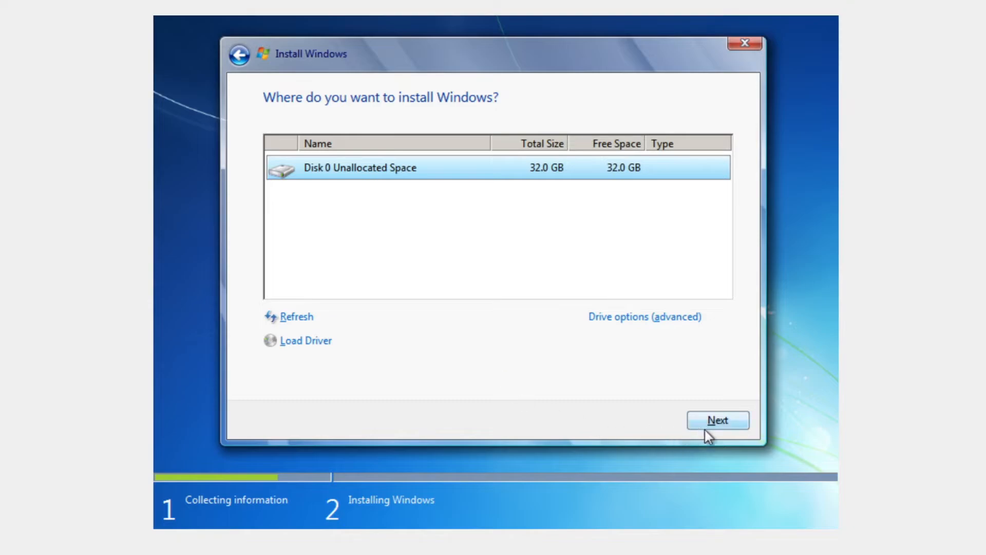
left_click(720, 424)
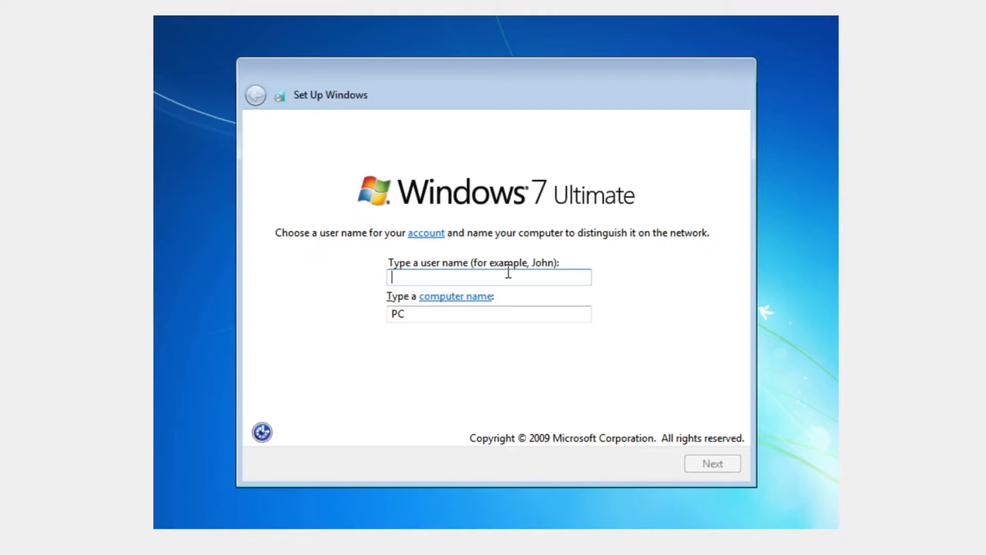
- Enter the account's user name in Windows setup, leaving the password blank and skipping the product key
type("Bob")
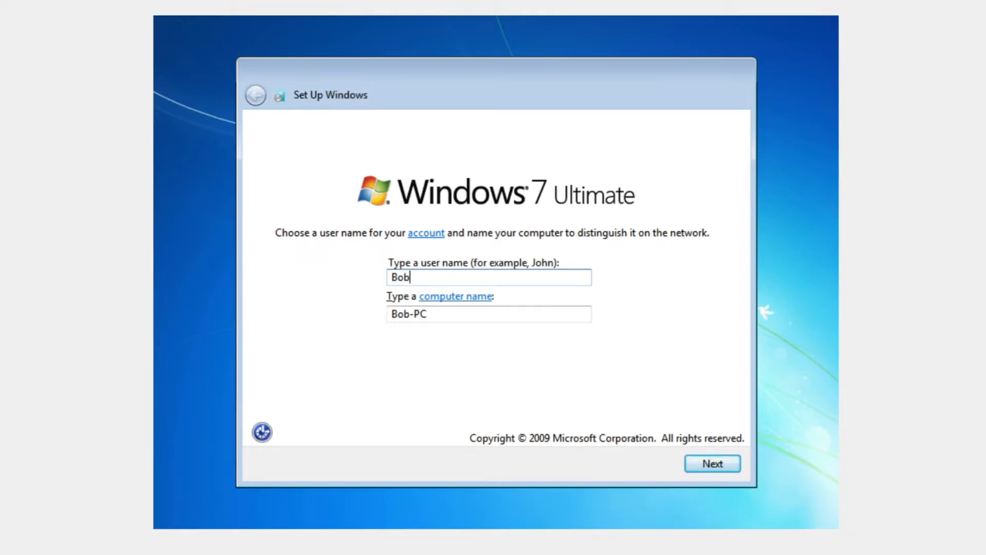
key("Return")
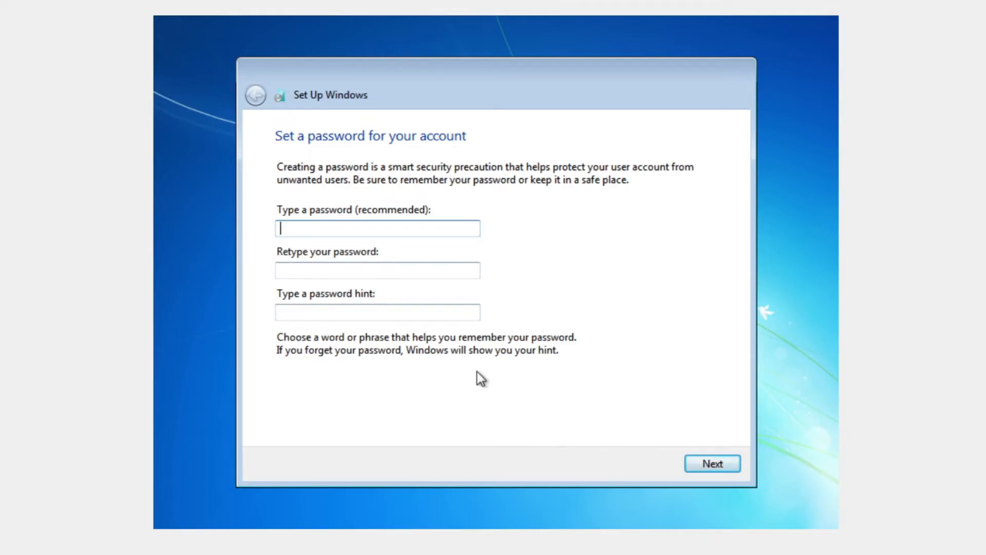
left_click(711, 466)
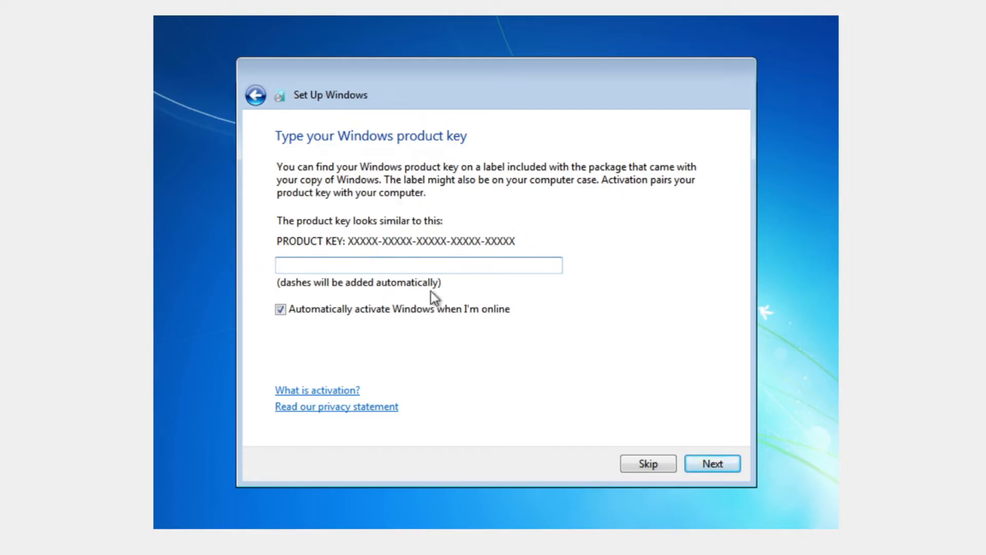
left_click(649, 464)
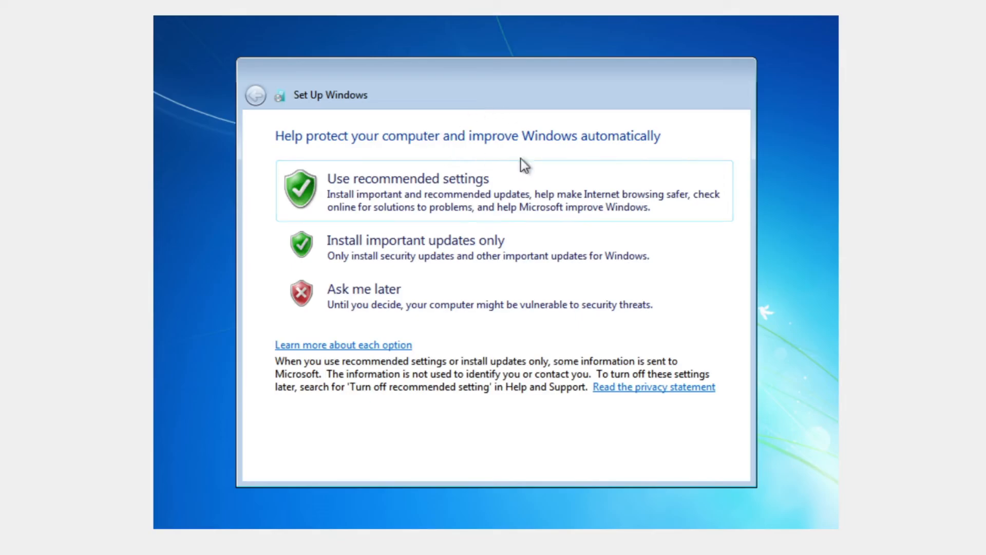
- Finish Windows setup by postponing the update choice, keeping the Pacific time zone, and choosing Home network
left_click(430, 297)
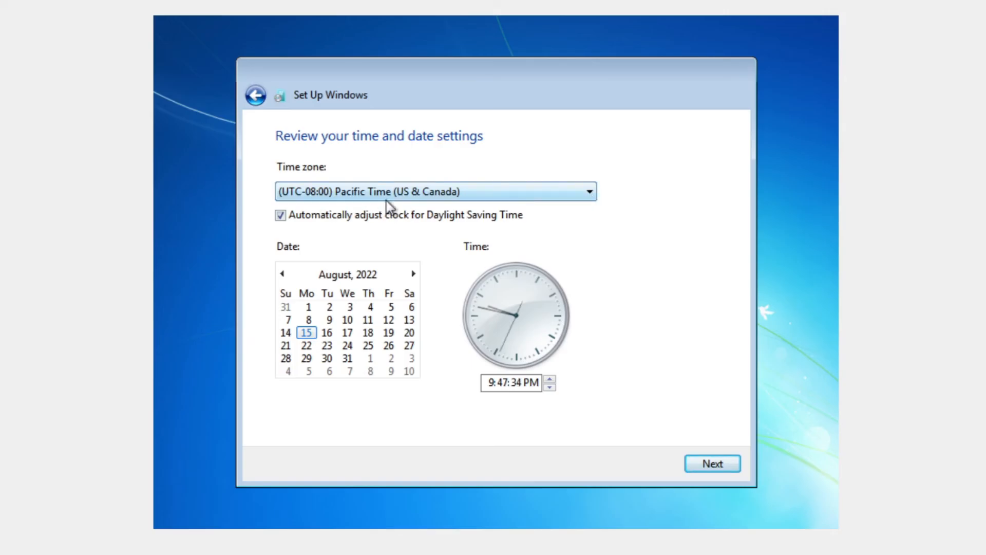
left_click(734, 468)
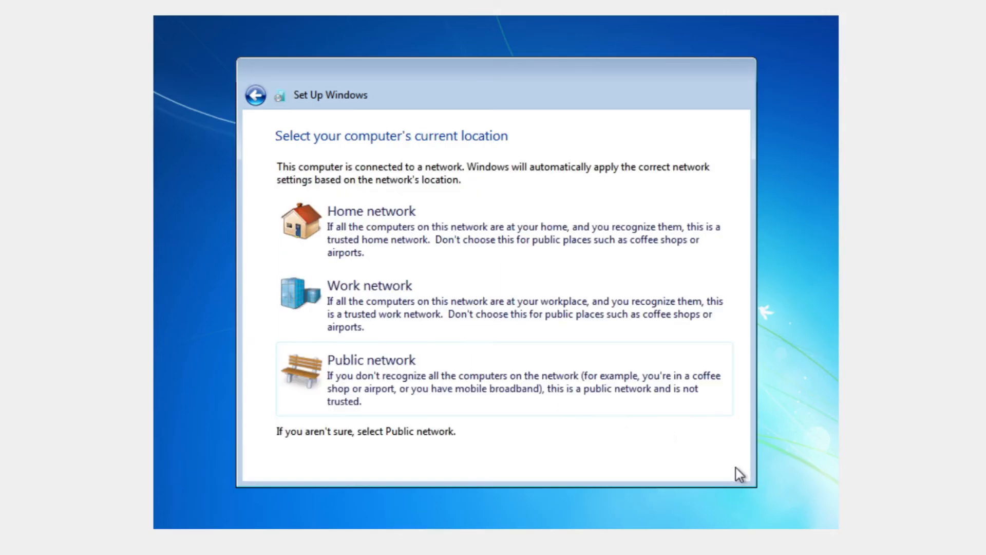
left_click(386, 226)
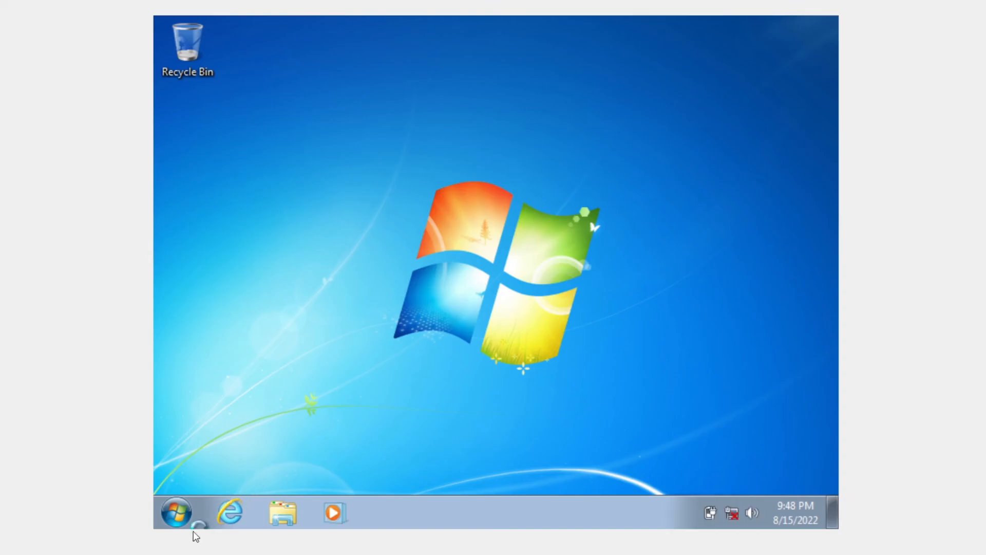
- Open the Start menu on the newly installed Windows 7 desktop
left_click(177, 522)
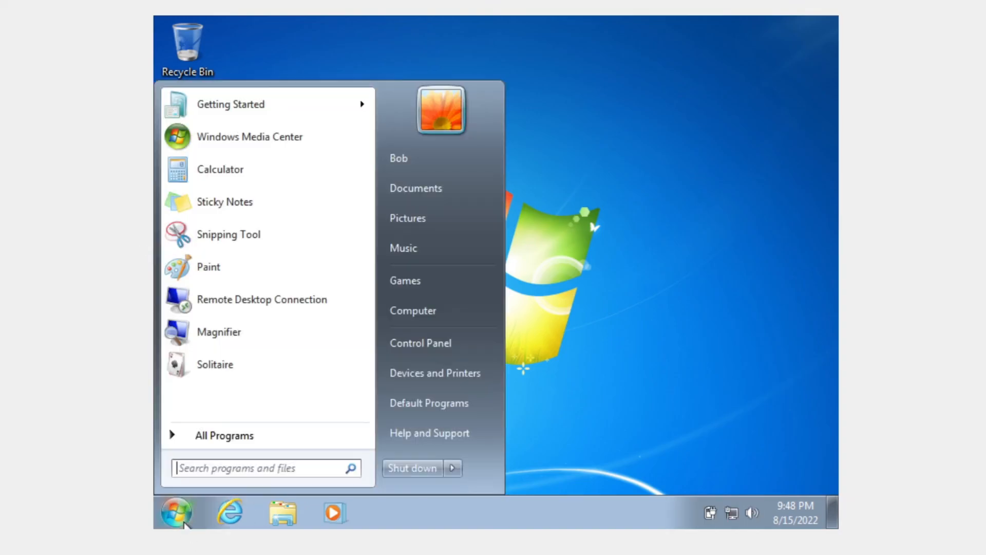